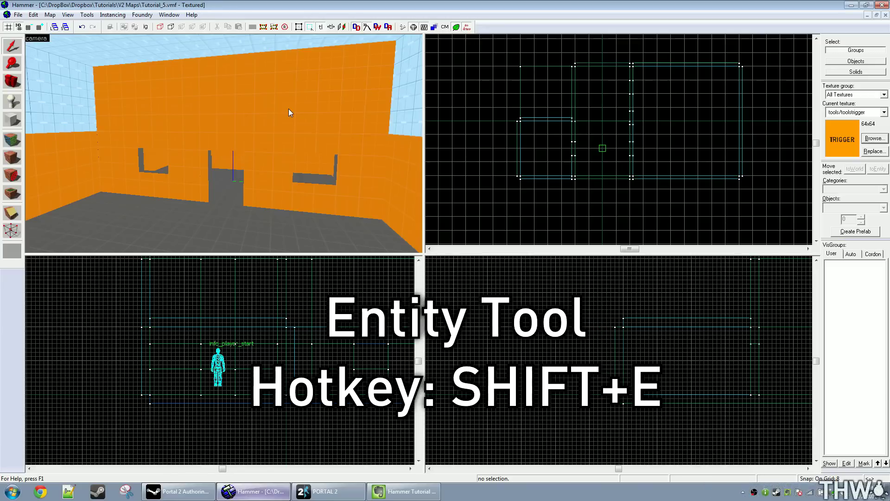
Step: Place an info_player_start entity on the floor of the large room with the Entity tool
key(shift+e)
key(z)
key(z)
click(232, 147)
key(shift+s)
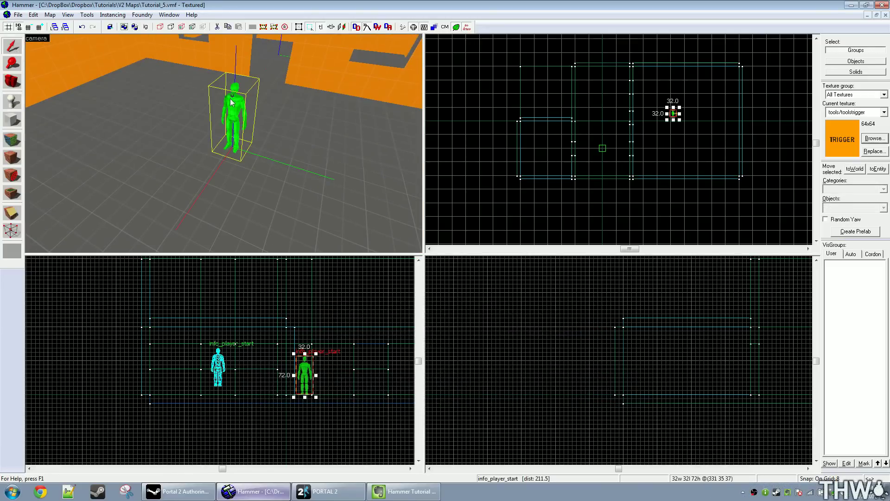
key(z)
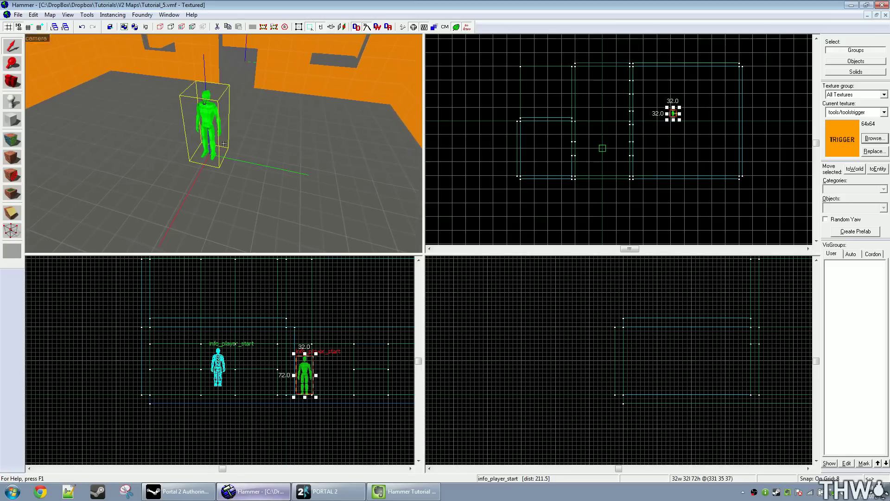
key(z)
click(230, 149)
click(456, 169)
key(w)
key(a)
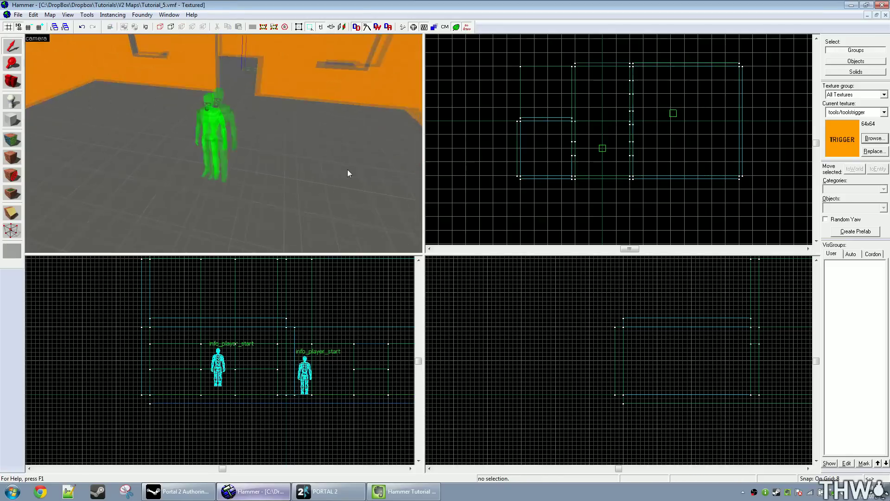
Step: Change the class of the newly placed player start entity to prop_static and apply it
click(231, 120)
double_click(232, 124)
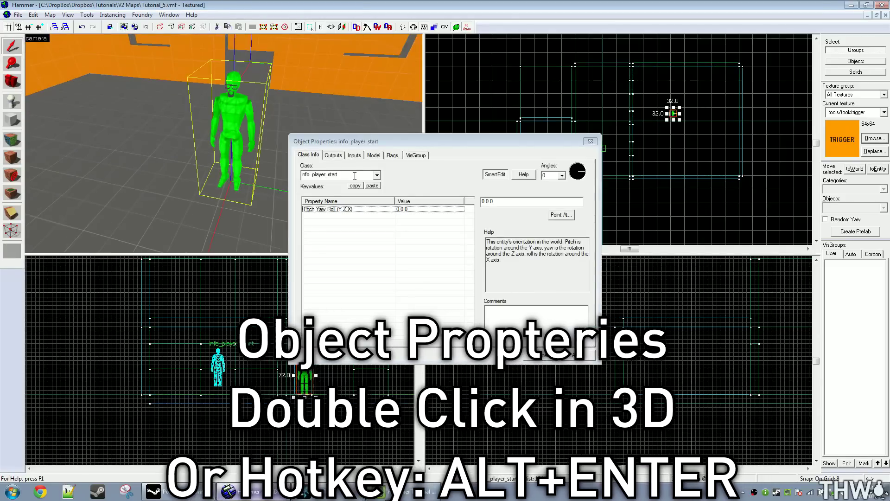
text(prop_)
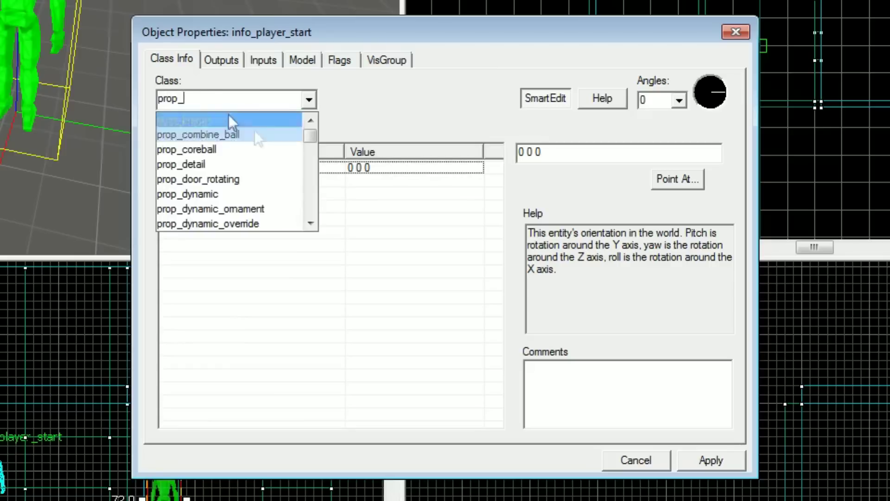
click(313, 224)
click(313, 224)
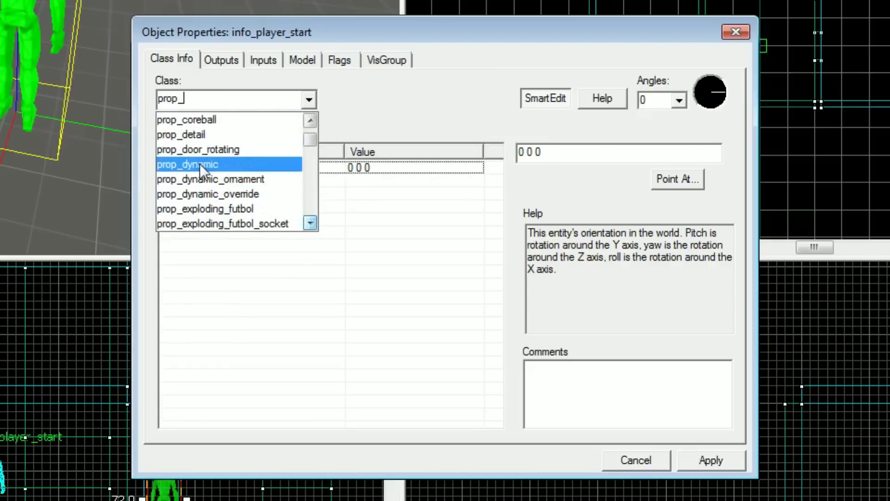
drag(310, 219, 309, 227)
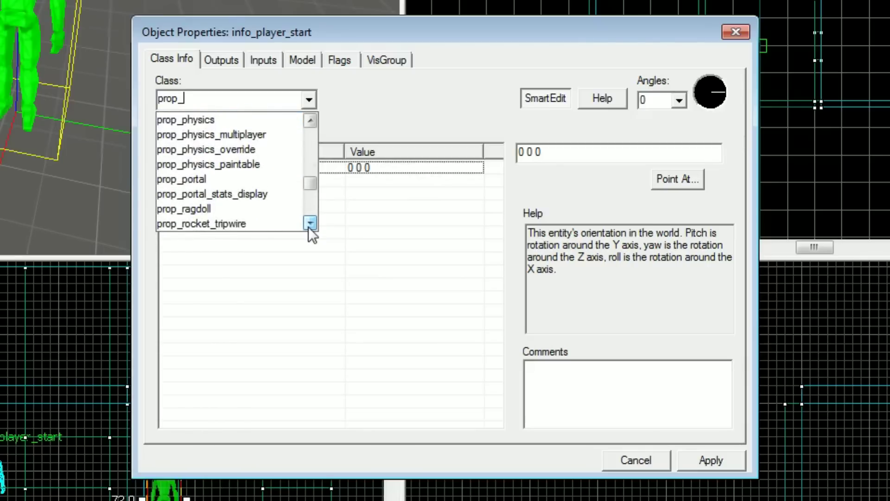
scroll(274, 194, down, 2)
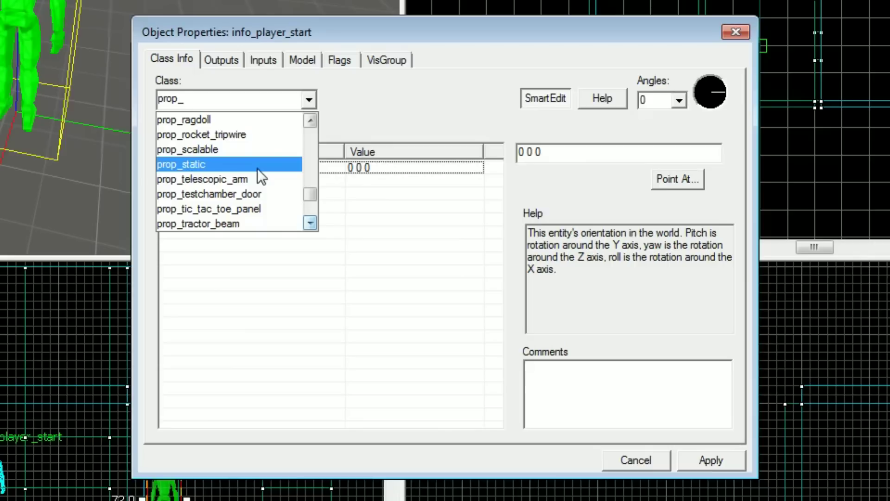
click(258, 165)
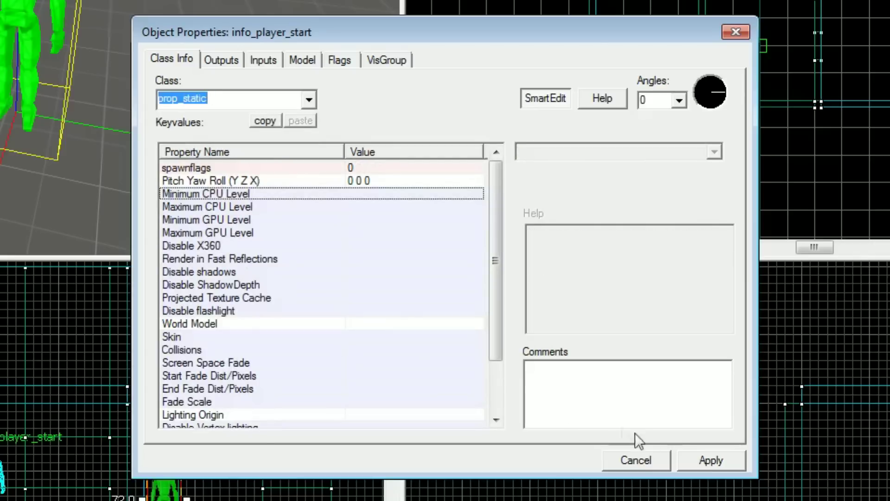
click(707, 460)
click(79, 225)
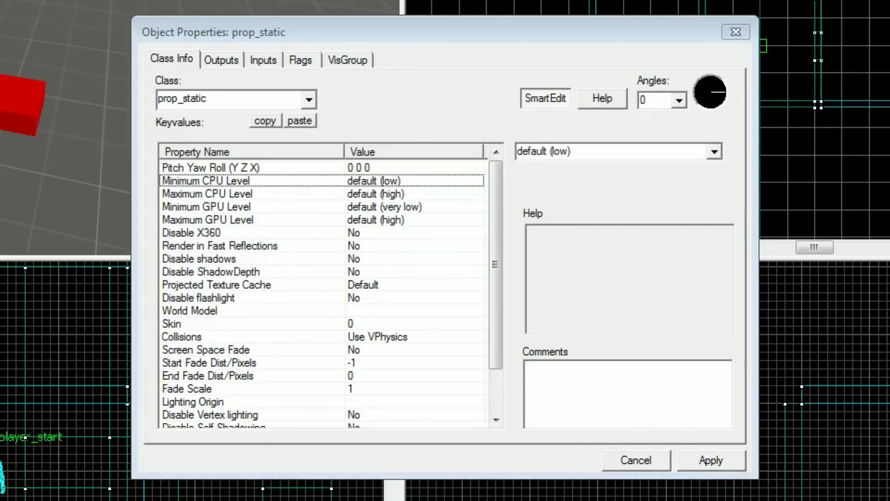
Step: Open the model browser for the prop's World Model property
click(216, 310)
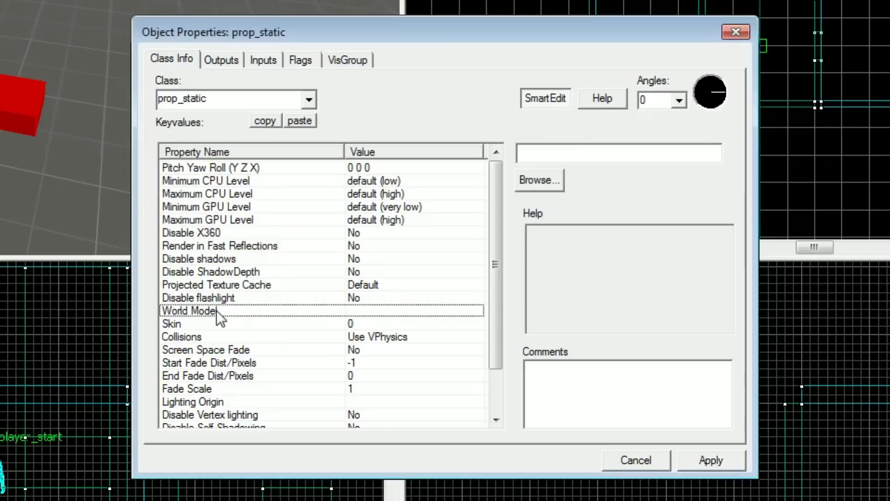
mouse_move(495, 265)
mouse_down()
mouse_move(485, 307)
mouse_move(487, 264)
mouse_up()
click(280, 231)
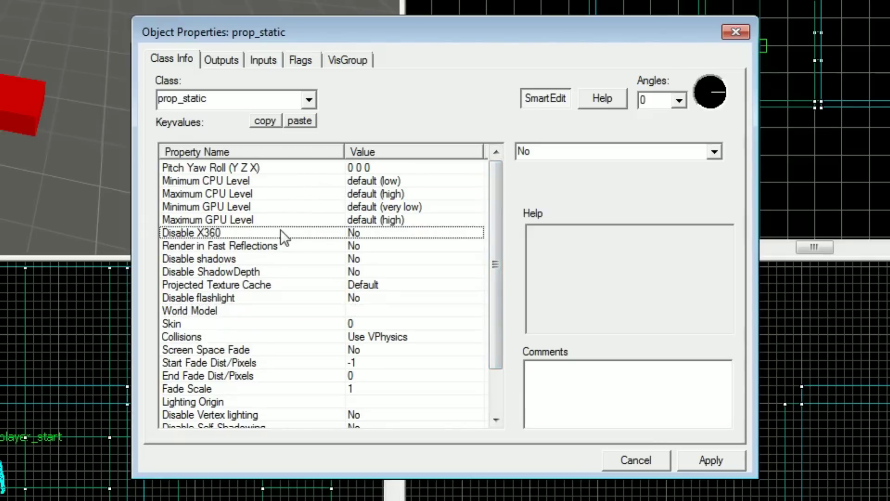
click(357, 311)
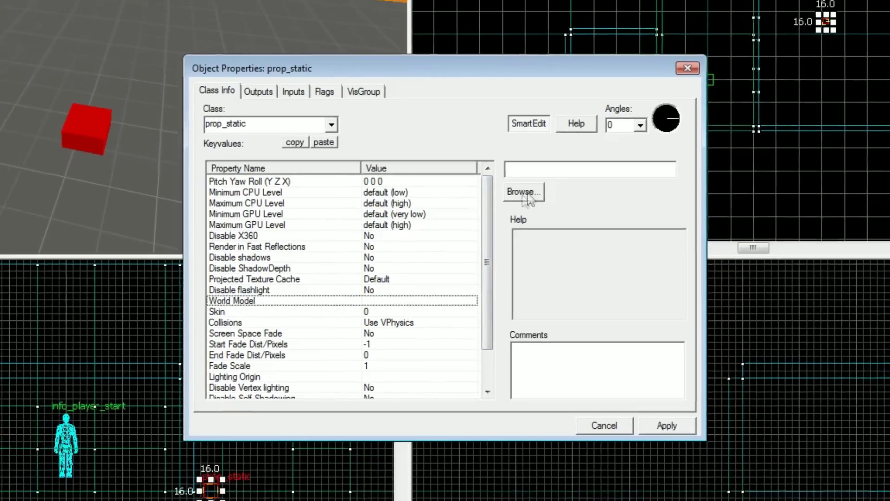
click(523, 191)
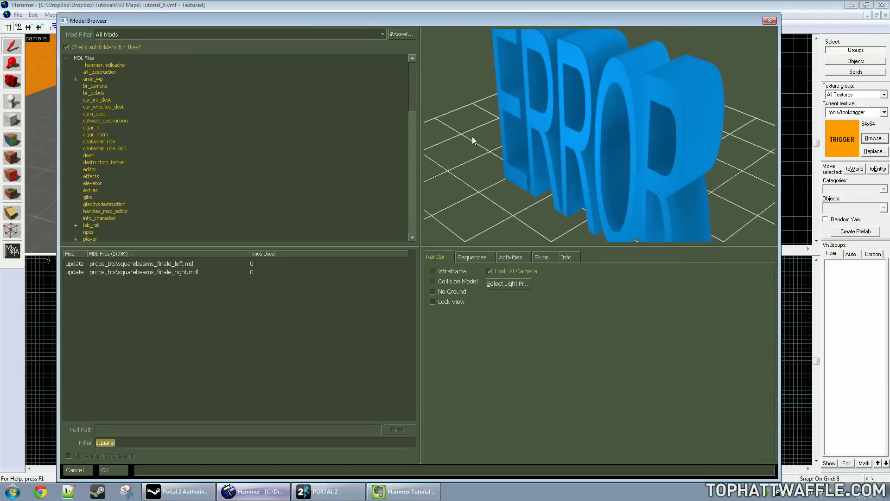
click(770, 20)
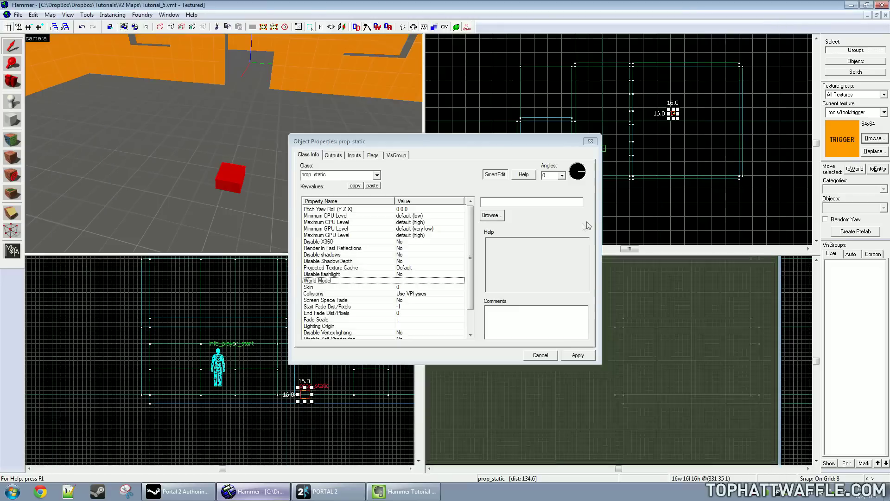
click(492, 214)
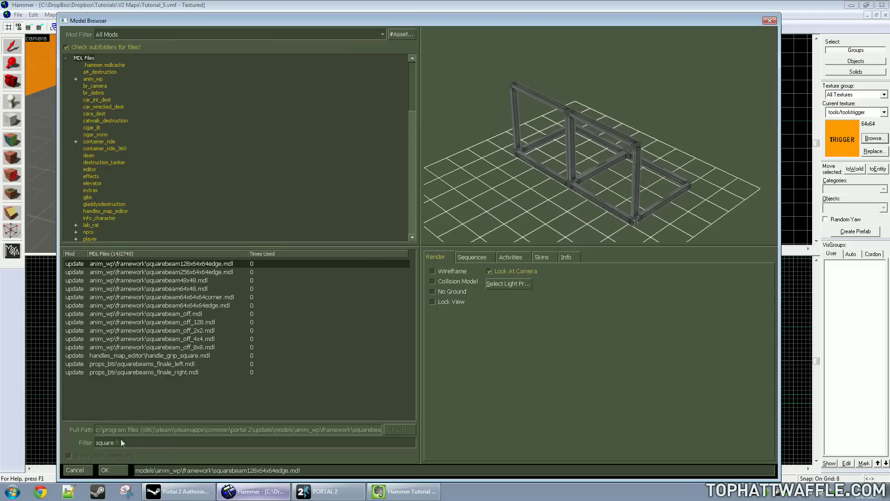
click(769, 20)
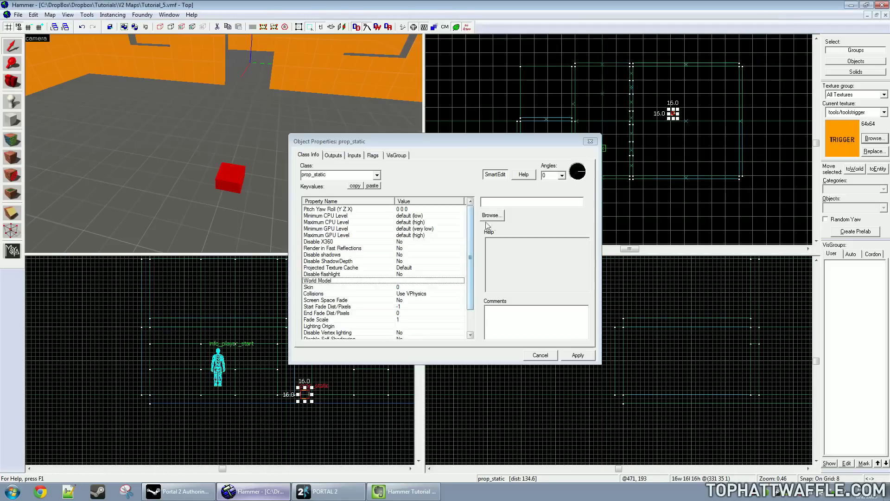
click(492, 214)
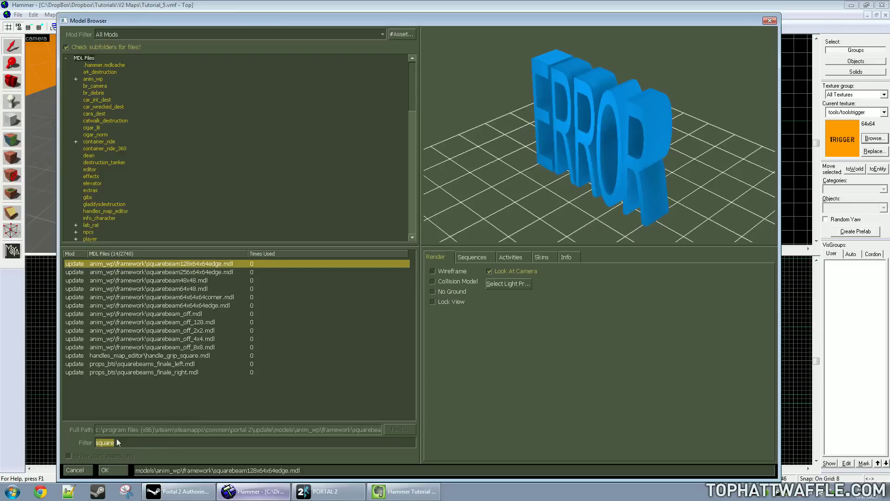
Step: Filter the models by "ac" and select props_rooftop\acunit01.mdl
text(ac)
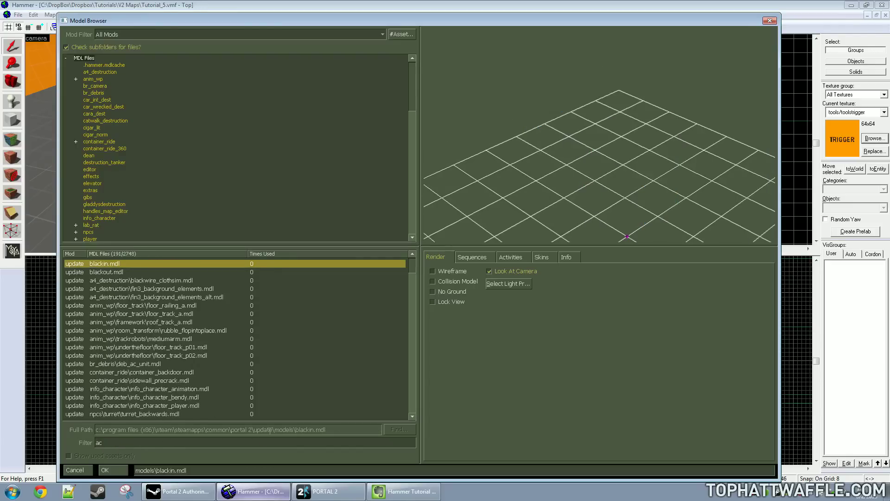
click(271, 275)
key(Down)
key(Down)
key(Down)
key(Down)
key(Down)
key(Down)
key(Down)
key(Down)
key(Down)
key(Down)
key(Down)
key(Down)
key(Down)
key(Down)
key(Down)
key(Down)
key(Down)
key(Down)
key(Down)
key(Down)
key(Down)
key(Down)
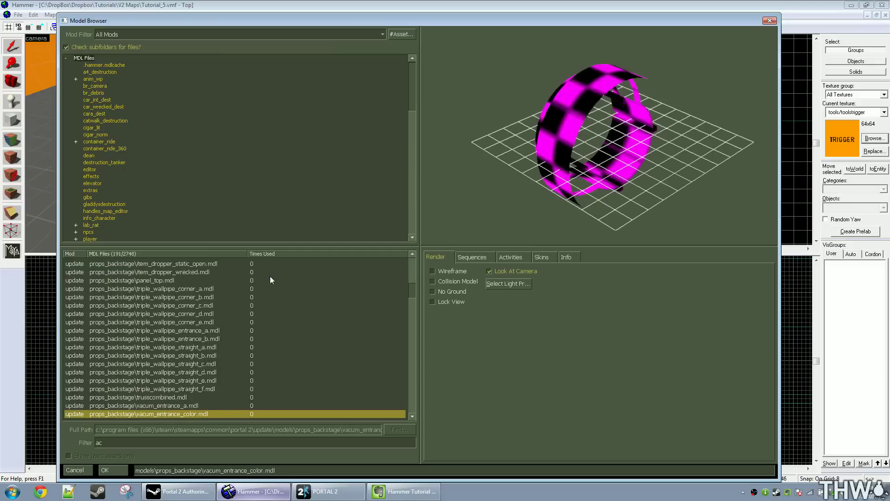
key(Down)
key(Down)
key(Down)
key(Down)
key(Down)
key(Down)
key(Down)
key(Down)
key(Down)
key(Down)
key(Down)
key(Down)
key(Down)
key(Down)
key(Down)
key(Down)
key(Down)
key(Down)
key(Down)
key(Down)
key(Down)
key(Down)
key(Down)
key(Down)
key(Down)
key(Down)
key(Down)
key(Down)
key(Down)
key(Down)
key(Down)
key(Down)
key(Down)
key(Down)
key(Down)
key(Down)
key(Down)
key(Down)
key(Down)
key(Down)
key(Up)
key(Up)
key(Up)
key(Up)
key(Up)
key(Up)
key(Up)
key(Up)
key(Up)
key(Up)
key(Up)
key(Up)
key(Up)
key(Up)
key(Up)
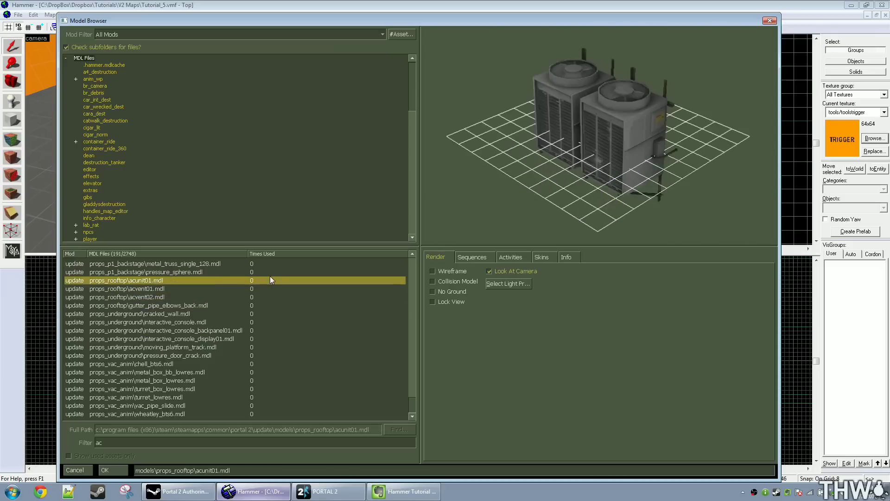
Step: Examine the air conditioner preview from several angles, checking its wireframe and its collision model
mouse_move(496, 153)
mouse_down()
mouse_move(533, 153)
mouse_move(579, 130)
mouse_move(533, 153)
mouse_move(482, 150)
mouse_move(502, 150)
mouse_up()
mouse_move(502, 149)
right_down()
mouse_move(502, 172)
mouse_move(502, 149)
right_up()
drag(525, 144, 598, 134)
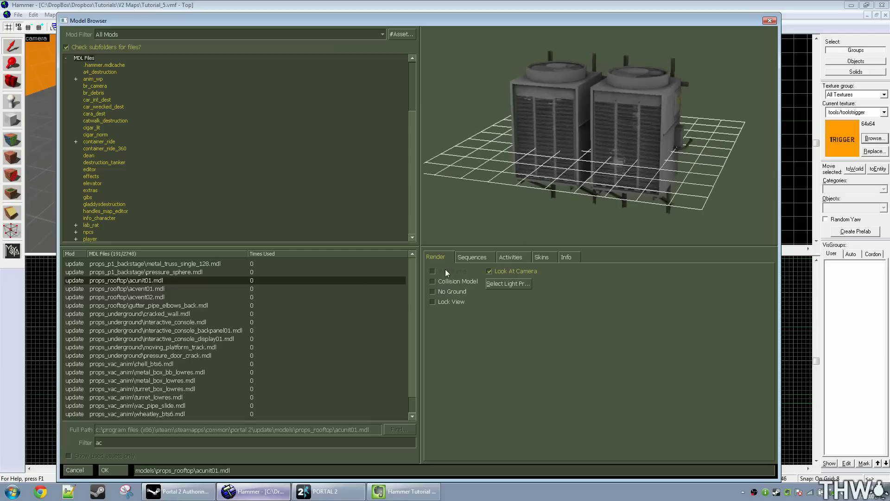
click(433, 271)
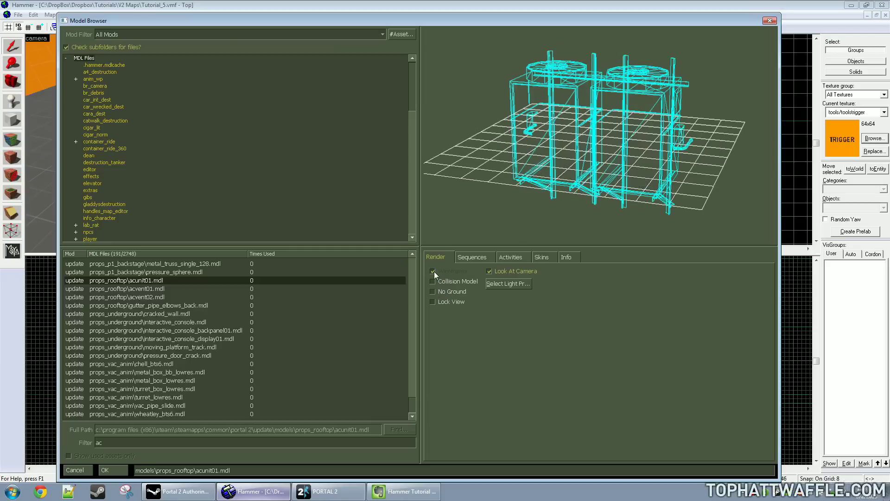
click(434, 272)
click(432, 282)
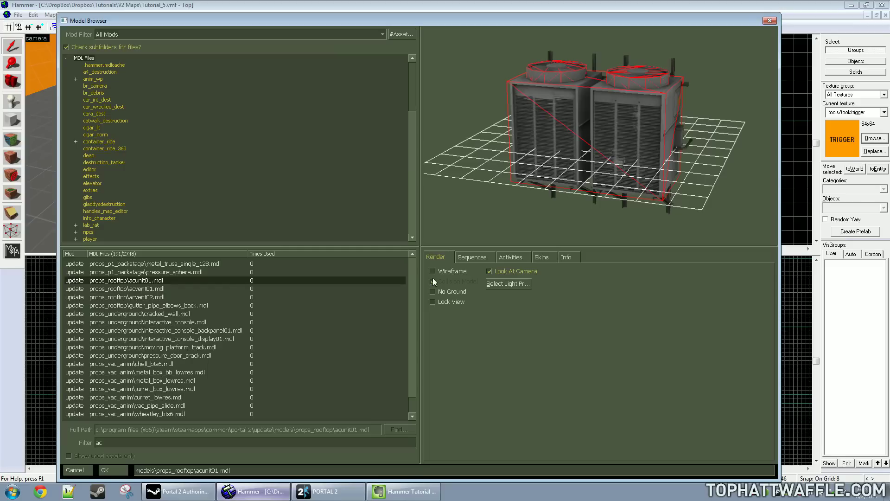
click(433, 281)
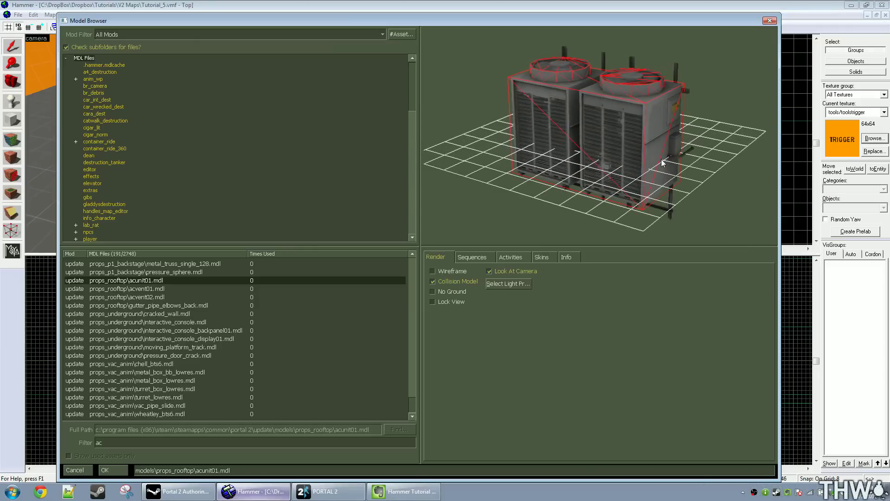
click(464, 280)
Step: Preview the air conditioner without the ground grid and with the view locked, and disable Look At Camera
click(451, 292)
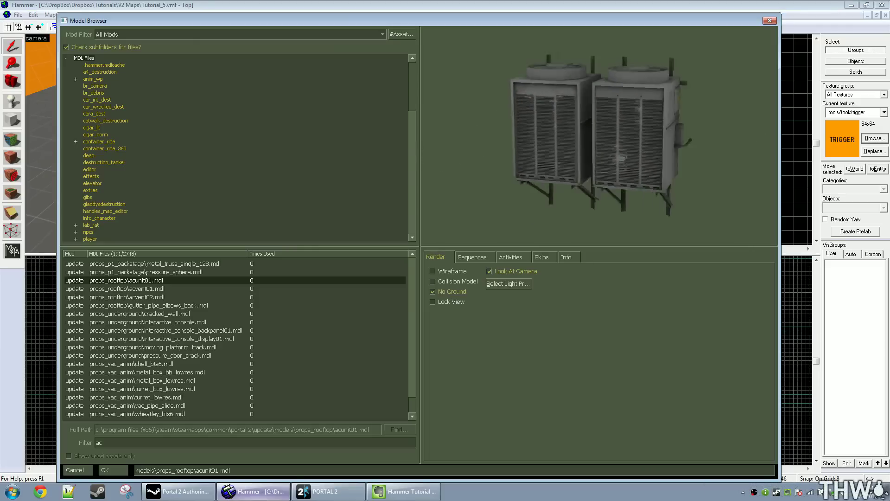
click(454, 292)
click(450, 303)
drag(521, 148, 635, 149)
right_drag(521, 147, 521, 181)
right_drag(599, 153, 598, 125)
drag(599, 139, 533, 144)
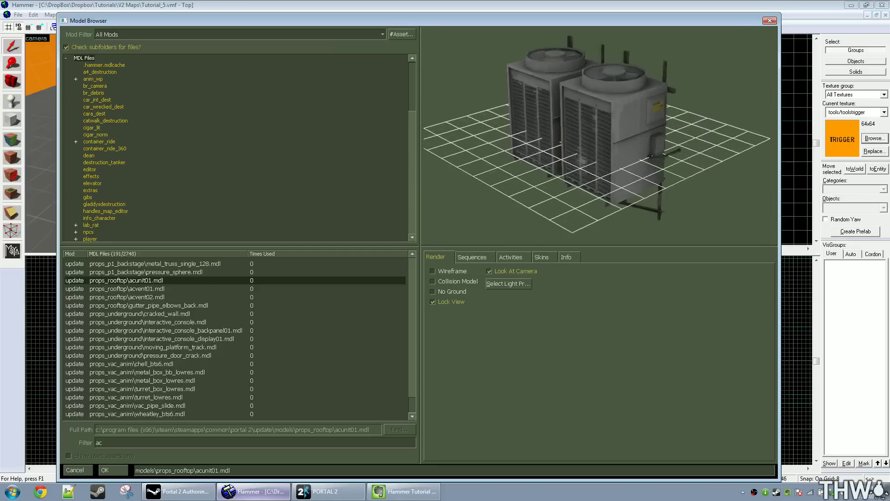
click(489, 270)
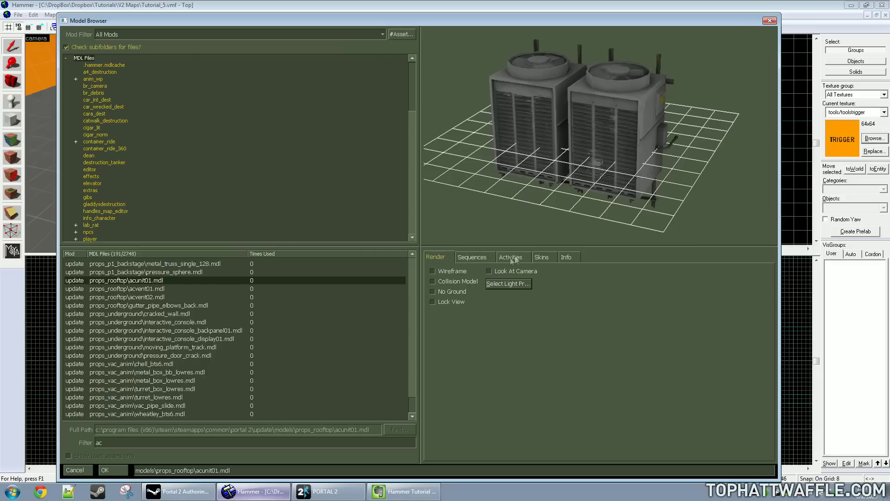
Step: Review the sequences, activities, skins and supported prop types of the acunit01 model
click(467, 257)
mouse_move(544, 158)
mouse_down()
mouse_move(486, 139)
mouse_move(545, 157)
mouse_up()
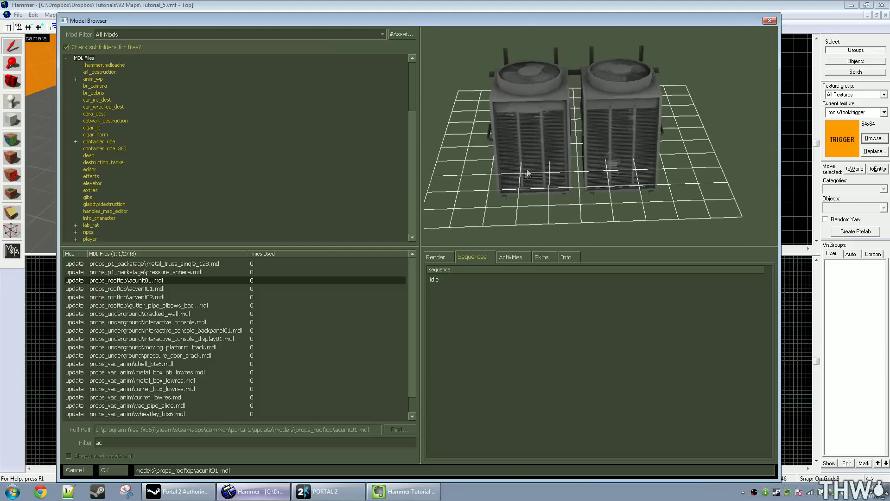
click(445, 281)
click(513, 257)
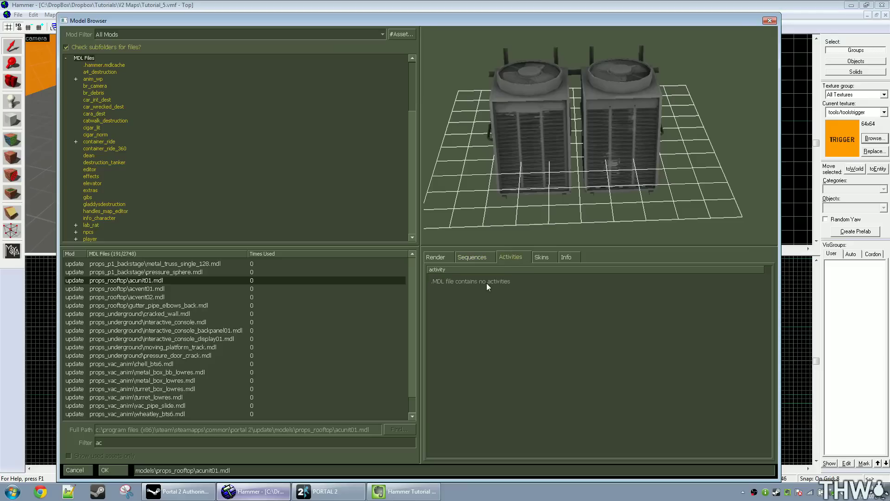
click(543, 258)
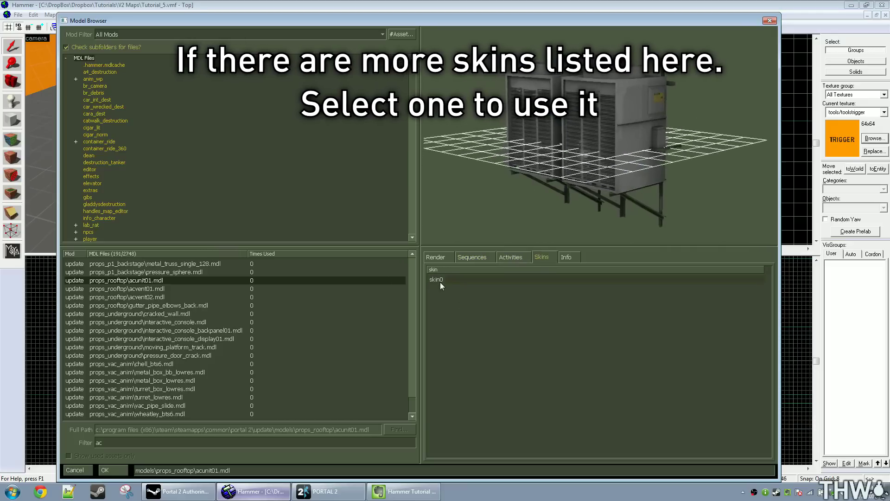
click(438, 280)
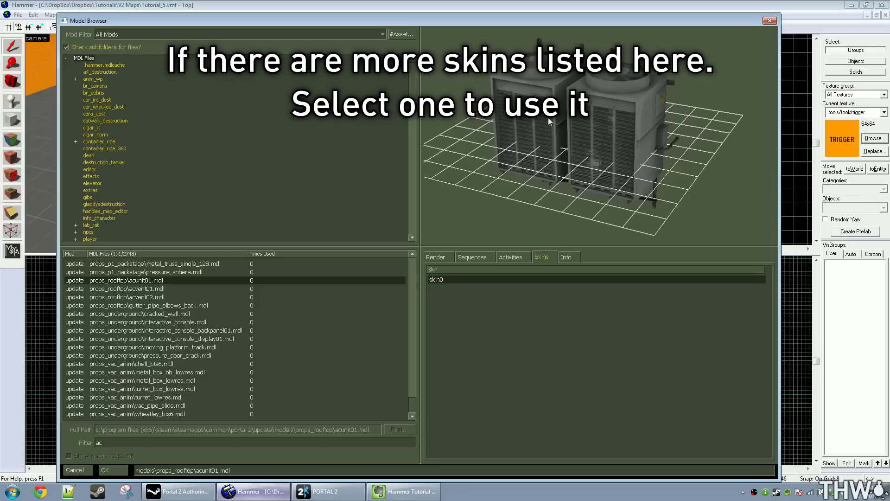
click(568, 258)
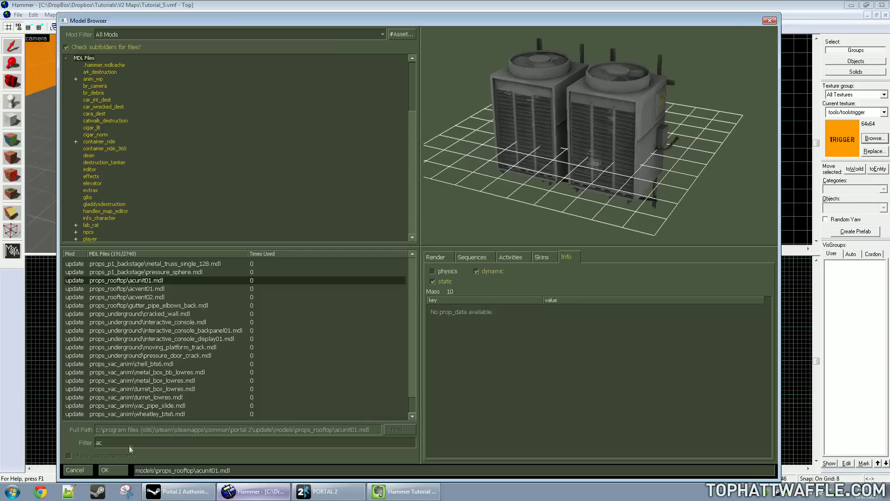
Step: Assign models\props_rooftop\acunit01.mdl as the prop's world model and apply the change
click(105, 470)
click(577, 355)
click(258, 176)
scroll(259, 176, down, 3)
Step: Close the object properties and delete the air conditioner prop from the room
key(z)
click(577, 356)
click(543, 358)
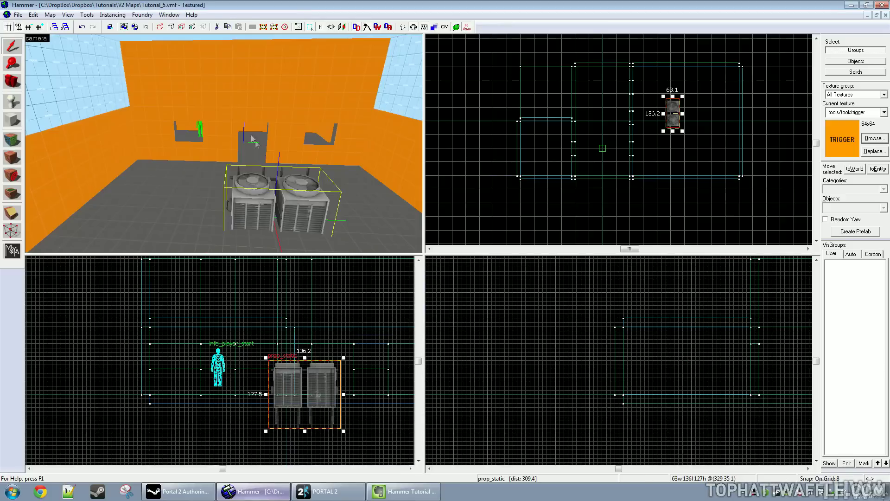
key(Delete)
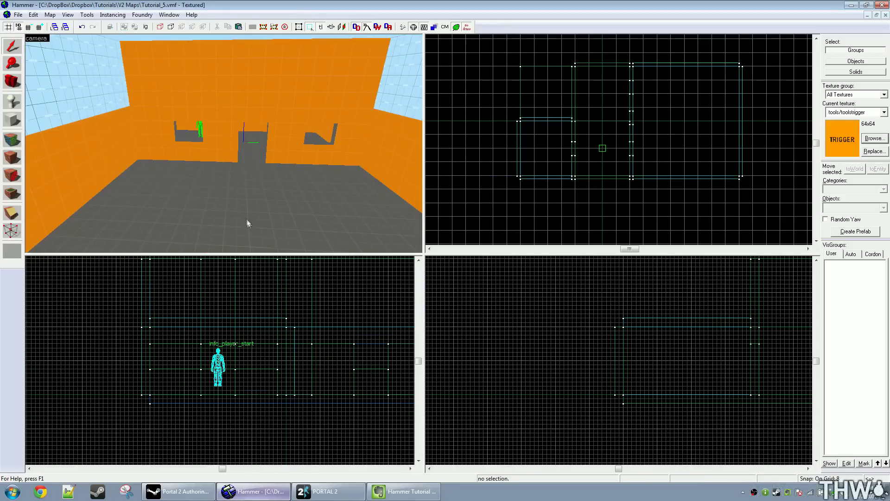
Step: Restore the deleted air conditioner prop in the room
key(ctrl+z)
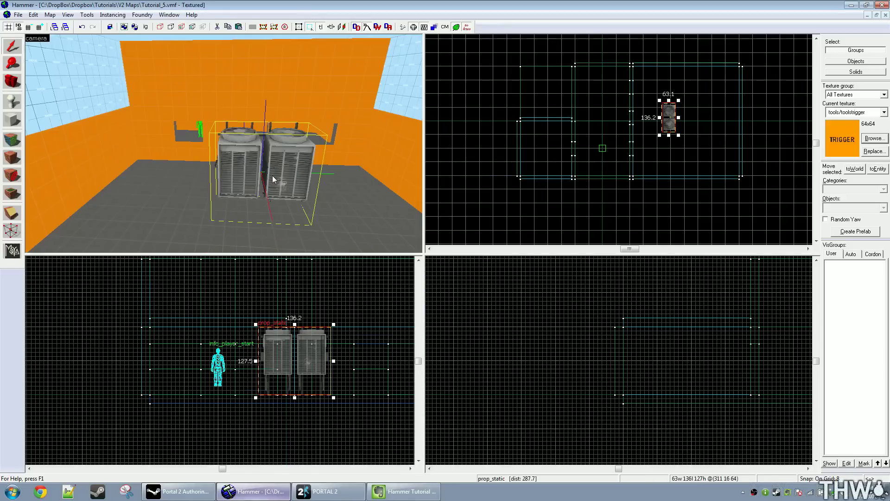
key(Delete)
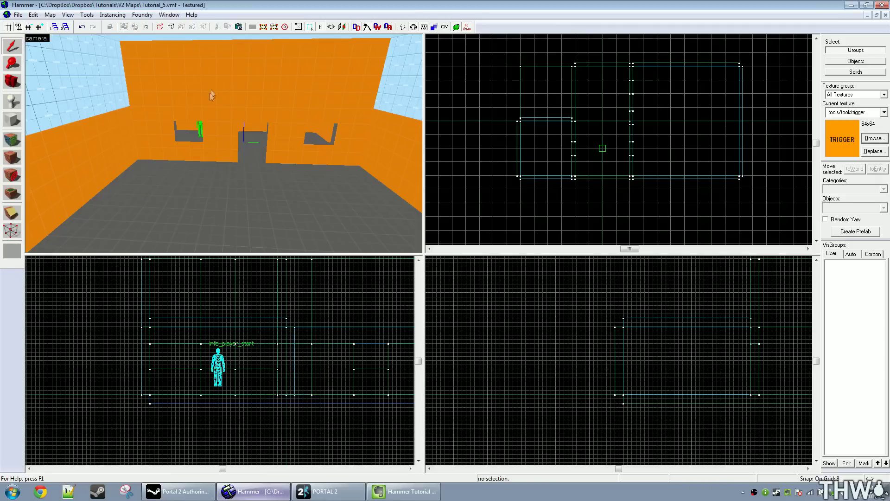
key(ctrl+z)
Step: Mount the air conditioner prop high on the orange back wall, above the window opening beside the doorway, with its brackets against the wall
scroll(199, 281, up, 5)
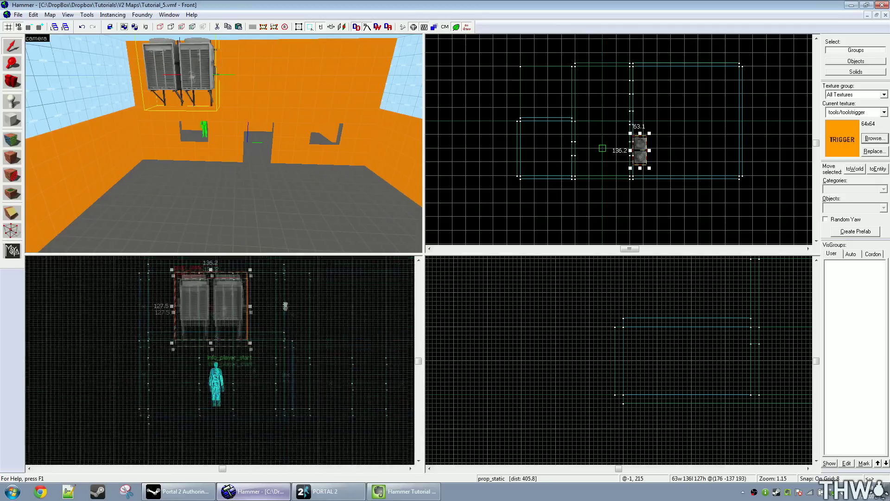
scroll(200, 282, down, 3)
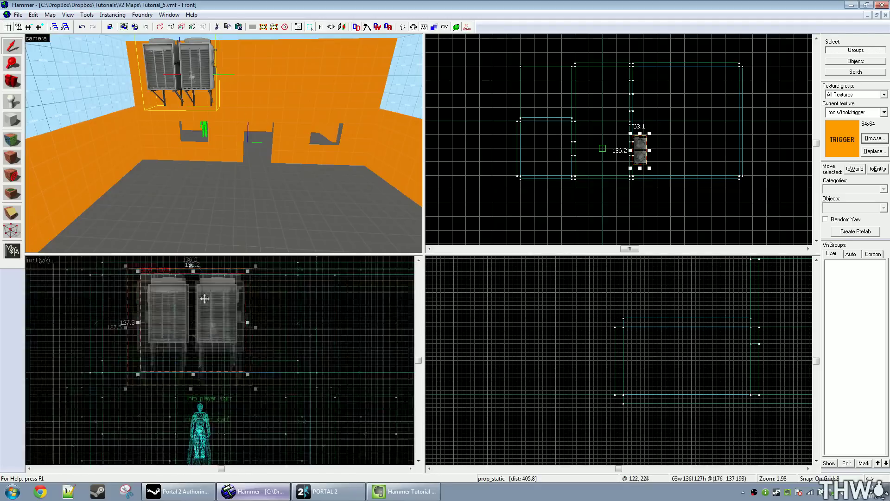
scroll(204, 301, up, 3)
mouse_move(204, 340)
mouse_down()
mouse_move(200, 328)
mouse_move(200, 340)
mouse_up()
scroll(615, 169, up, 5)
scroll(616, 170, up, 4)
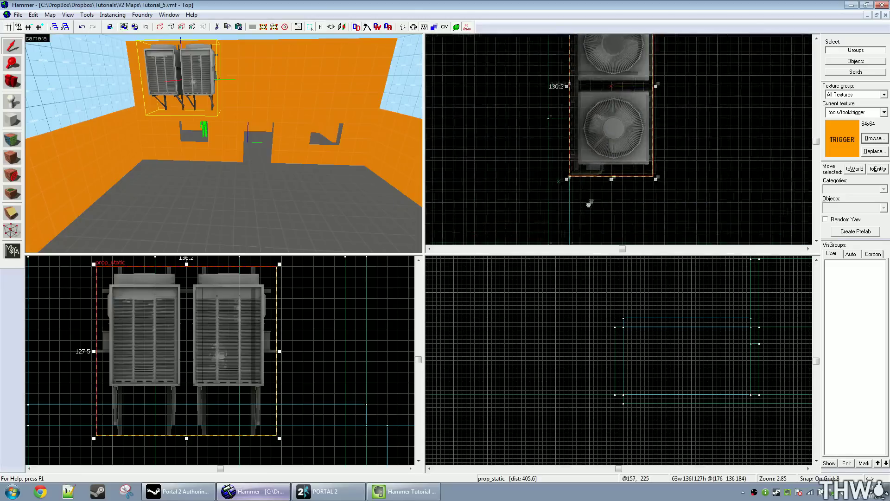
drag(562, 79, 582, 150)
scroll(268, 340, down, 4)
scroll(188, 303, up, 5)
drag(180, 318, 153, 319)
Step: Deselect the air conditioner and inspect from the side in the 3D view how it sits against the wall
key(Escape)
key(z)
key(w)
key(d)
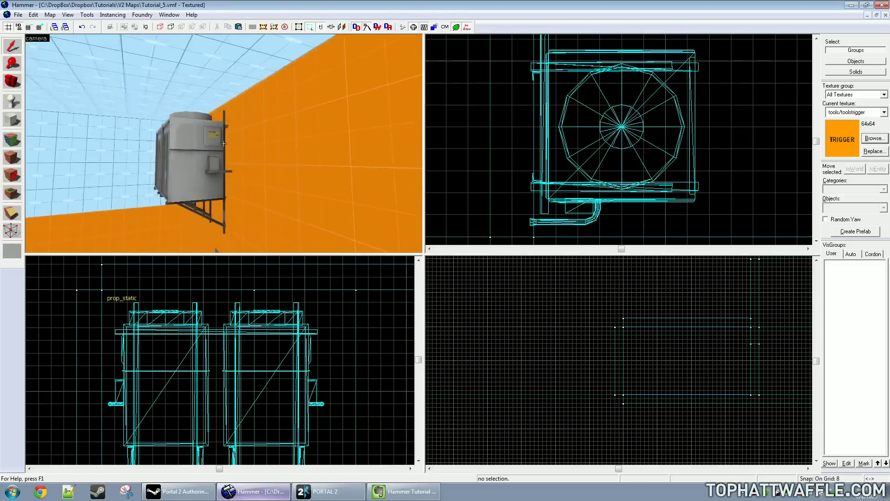
key(s)
key(a)
drag(224, 144, 207, 126)
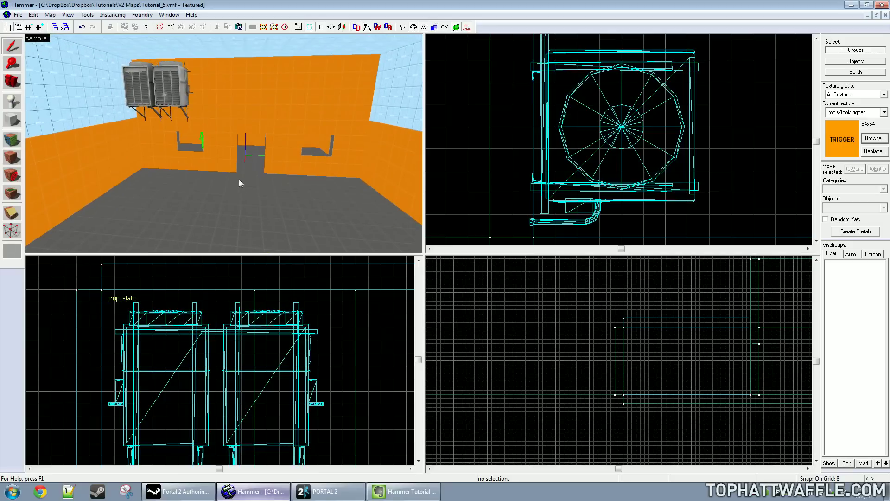
Step: Place a new info_player_start entity on the room's floor in front of the doorway
key(shift+e)
click(257, 215)
key(shift+s)
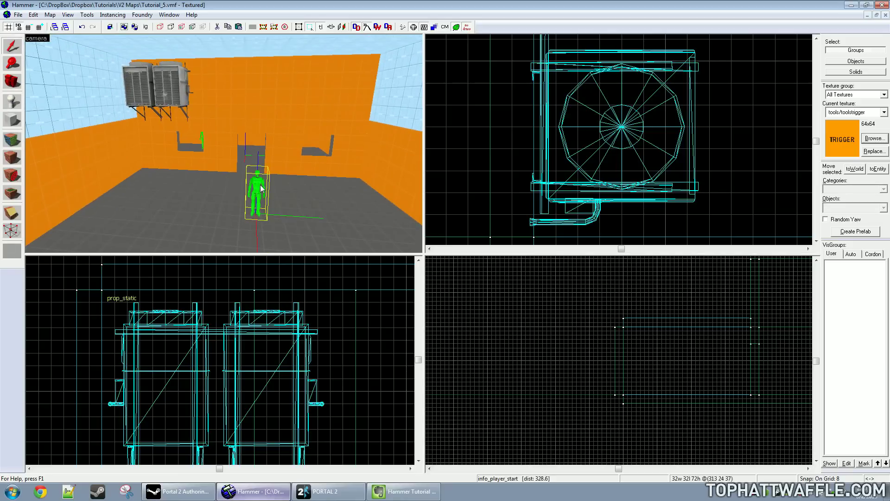
Step: Change the new entity's class to prop_dynamic and apply it
double_click(258, 187)
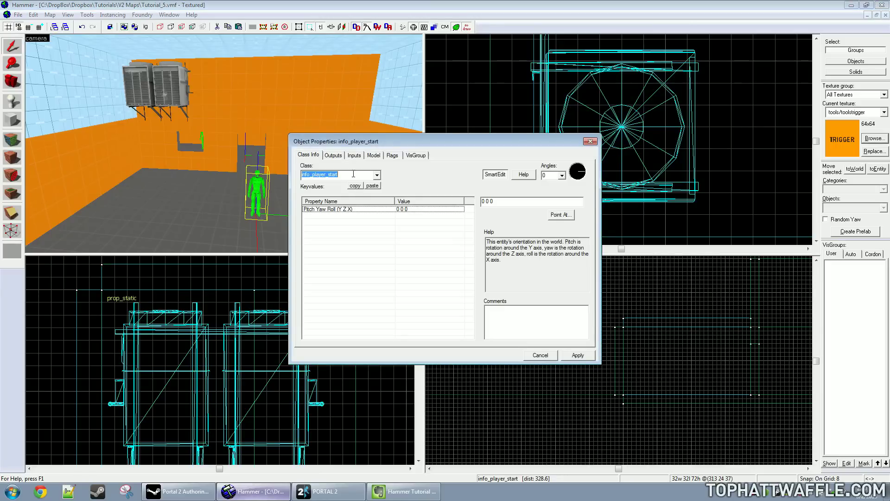
text(prop_dyn)
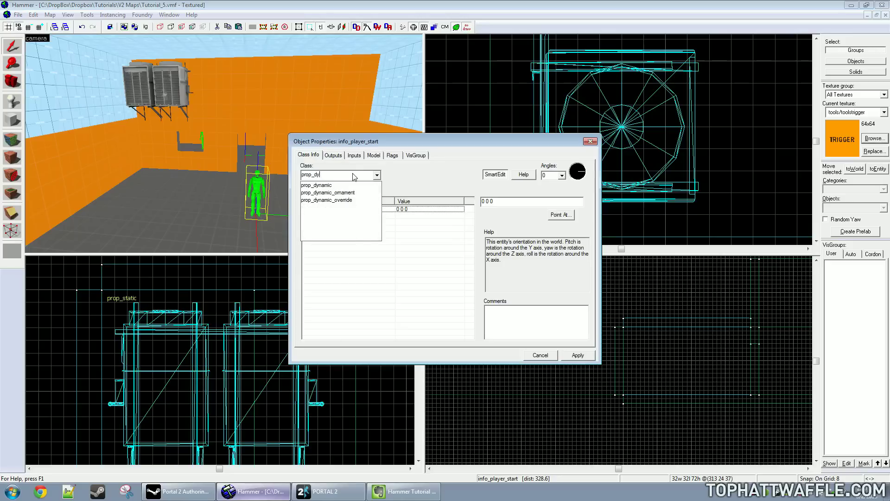
click(317, 185)
click(577, 355)
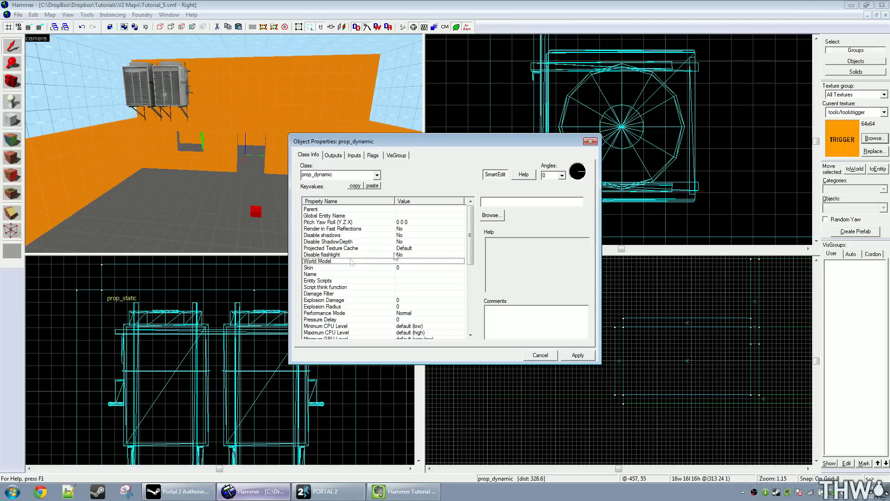
Step: Filter the world model list by "arm", preview the arm models and select anim_wp\room_transform\arm64x64_interior.mdl
click(494, 216)
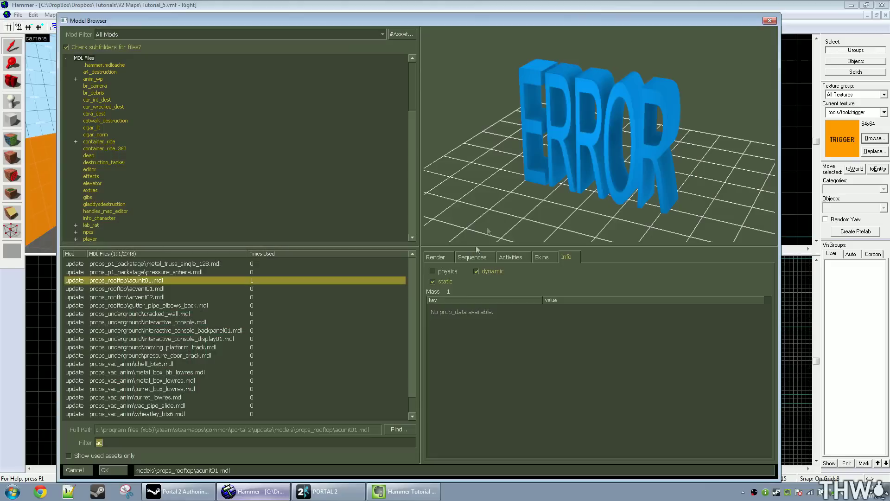
text(arm)
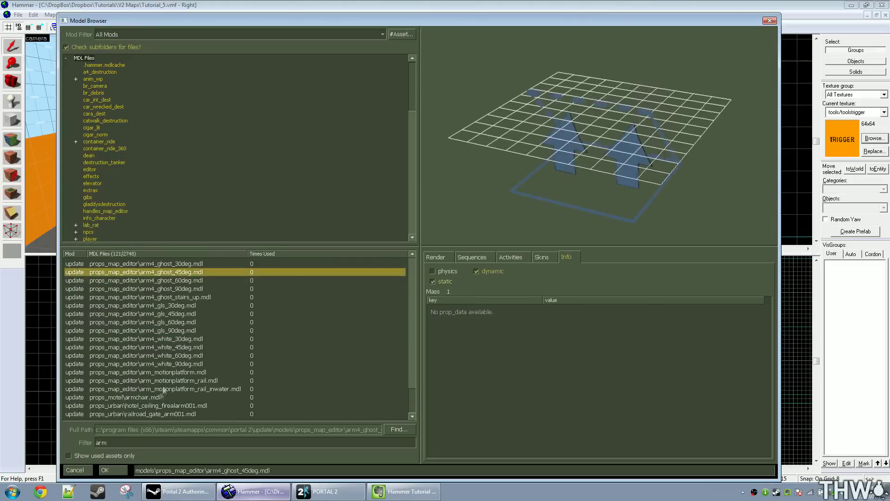
key(Up)
key(Up)
key(Up)
key(Up)
key(Up)
key(Up)
key(Up)
key(Up)
key(Up)
key(Up)
key(Up)
key(Up)
key(Up)
key(Up)
key(Up)
key(Up)
key(Up)
key(Up)
key(Up)
key(Up)
key(Down)
key(Down)
key(Down)
key(Down)
key(Down)
key(Down)
key(Down)
key(Down)
key(Down)
key(Down)
key(Down)
key(Down)
key(Down)
key(Down)
key(Down)
key(Down)
key(Down)
key(Down)
key(Down)
key(Down)
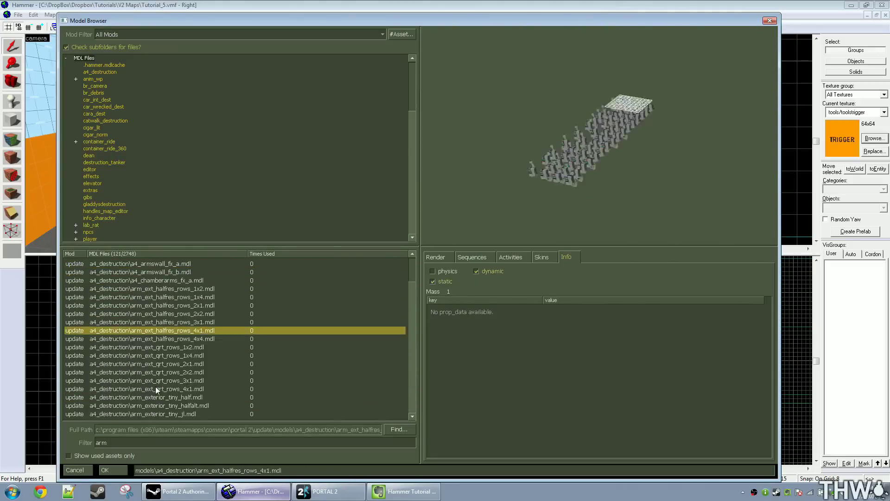
key(Down)
key(Down)
key(Down)
key(Down)
key(Down)
key(Down)
key(Down)
key(Down)
key(Down)
key(Down)
key(Down)
key(Down)
key(Down)
key(Down)
key(Down)
key(Down)
key(Down)
key(Down)
key(Down)
key(Down)
key(Up)
key(Up)
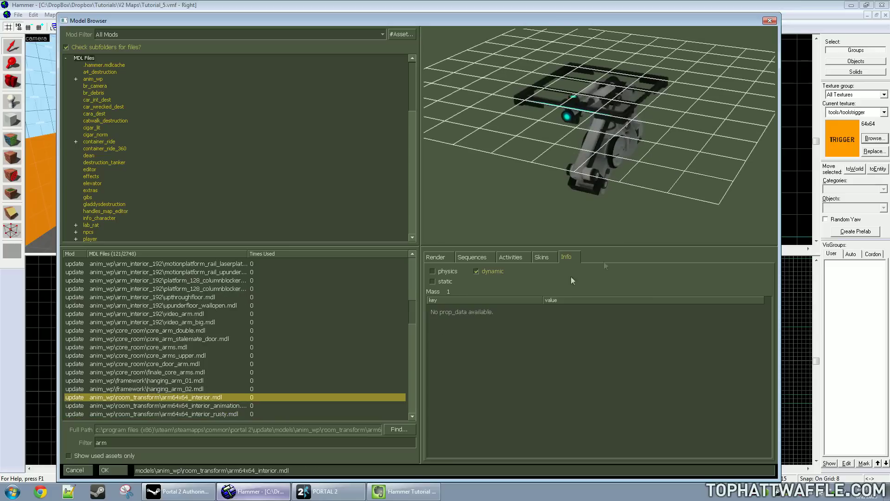
Step: Review the arm model's preview and animation sequences, and assign arm64x64_interior.mdl as the prop's world model
drag(537, 169, 519, 169)
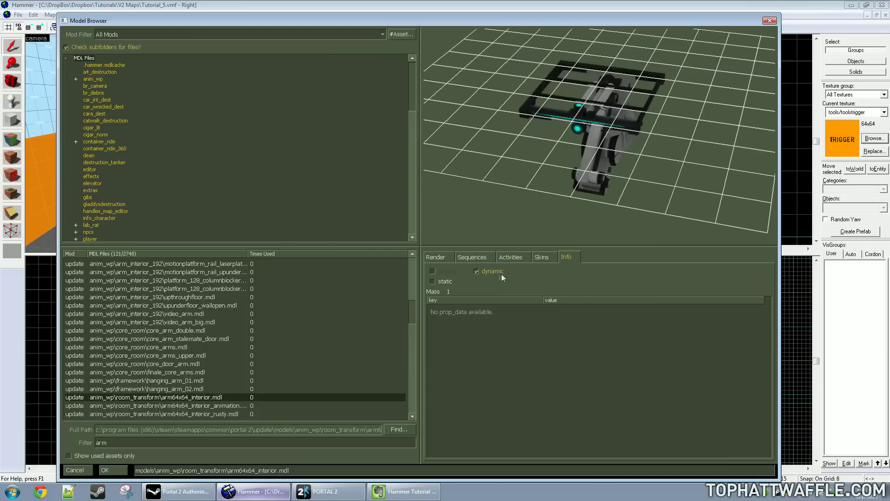
click(434, 256)
click(472, 258)
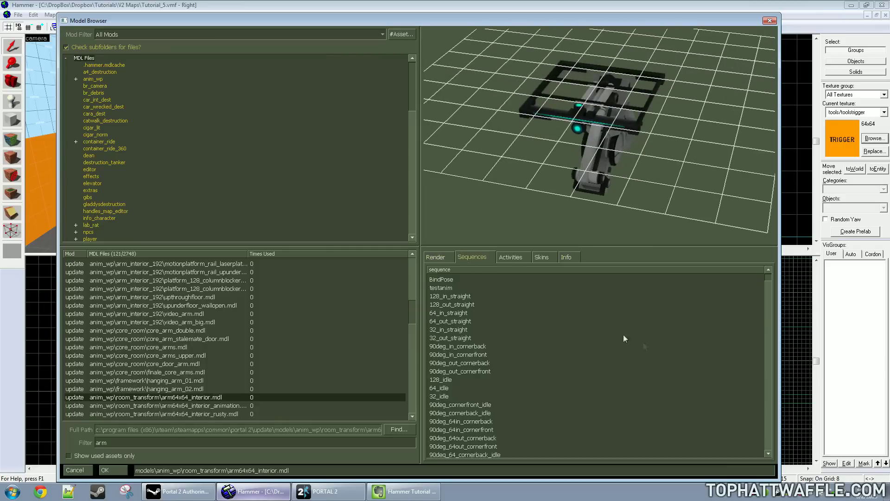
mouse_move(769, 278)
mouse_down()
mouse_move(777, 439)
mouse_move(771, 276)
mouse_up()
click(105, 470)
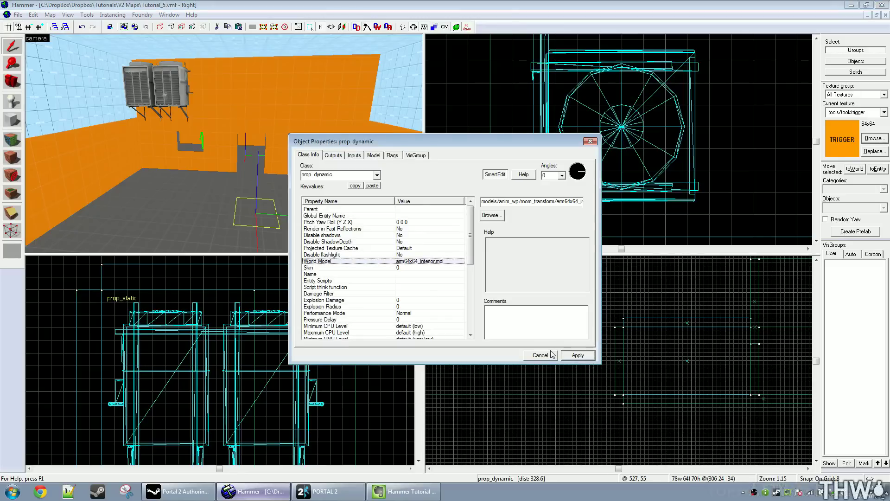
Step: Close the object properties, cut and paste the arm prop onto the floor beside its original spot, and center the 2D views on it
click(552, 354)
key(ctrl+x)
key(ctrl+v)
key(ctrl+e)
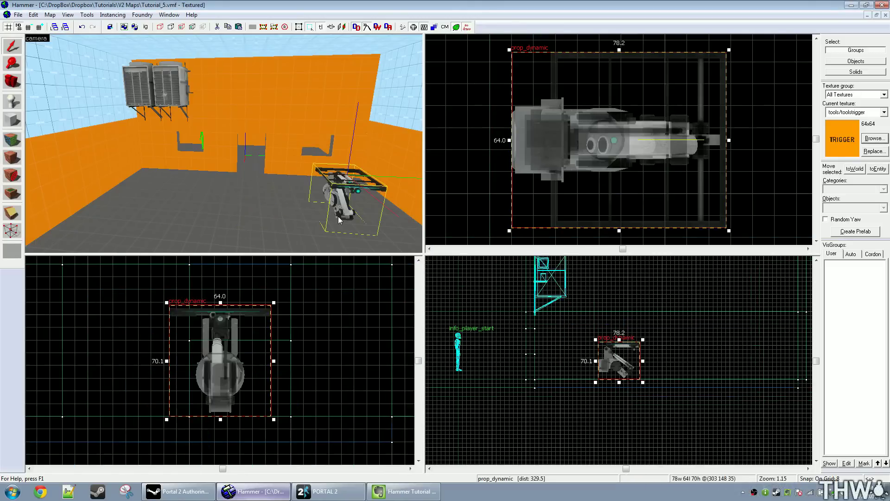